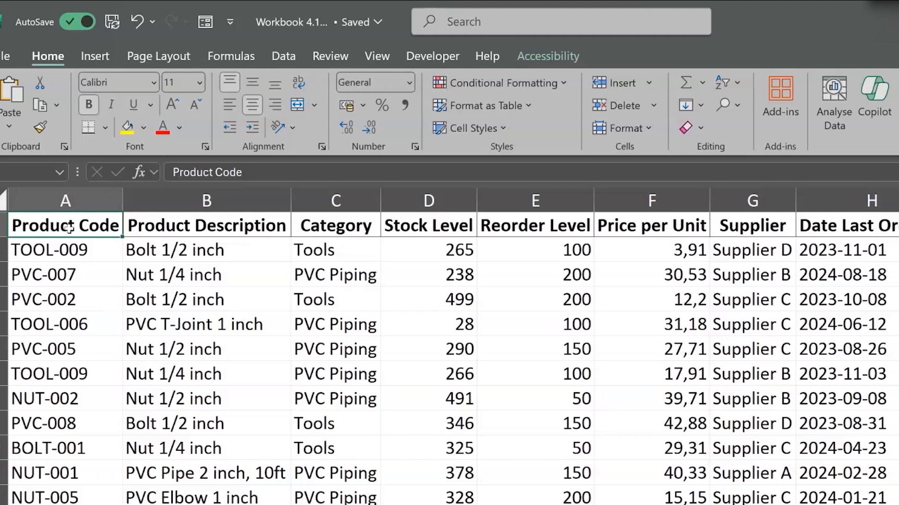
- Review the inventory table's column headers from Product Code across to Date Last Ordered
{"action": "key", "text": "Right"}
{"action": "key", "text": "Right"}
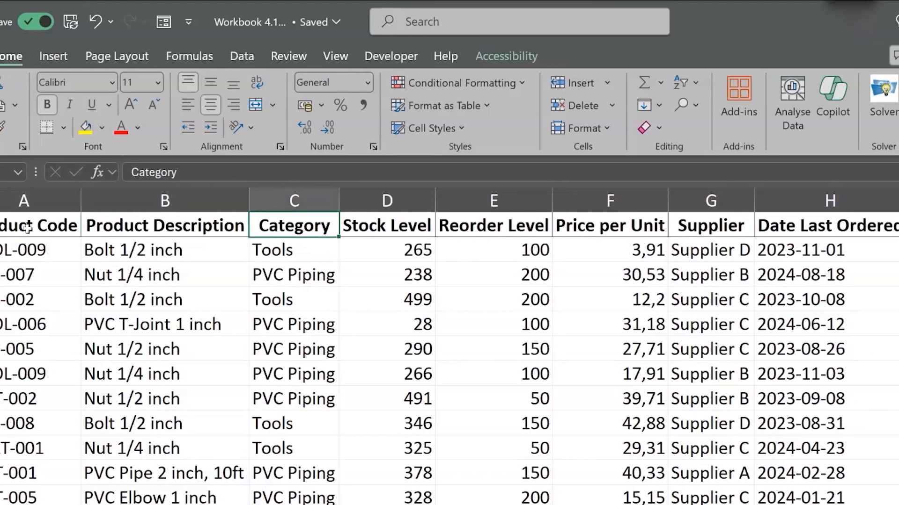
{"action": "key", "text": "Right"}
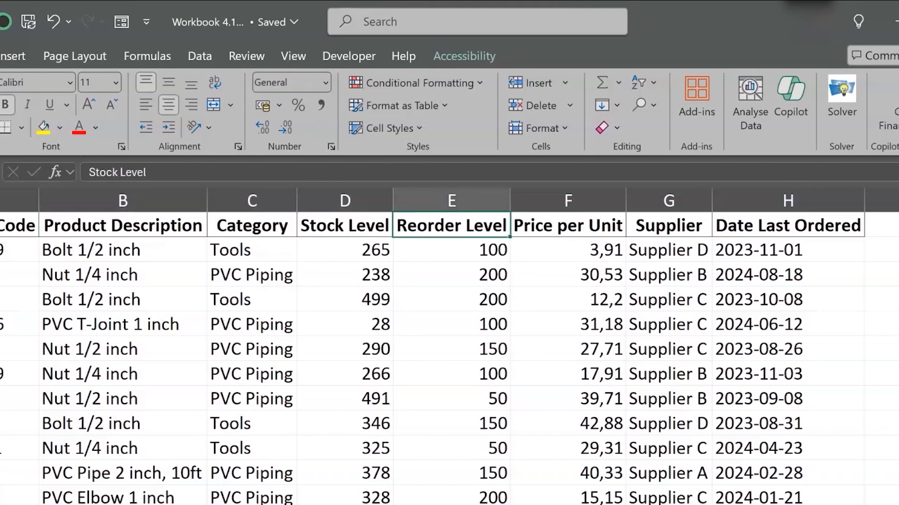
{"action": "key", "text": "Right"}
{"action": "key", "text": "Right"}
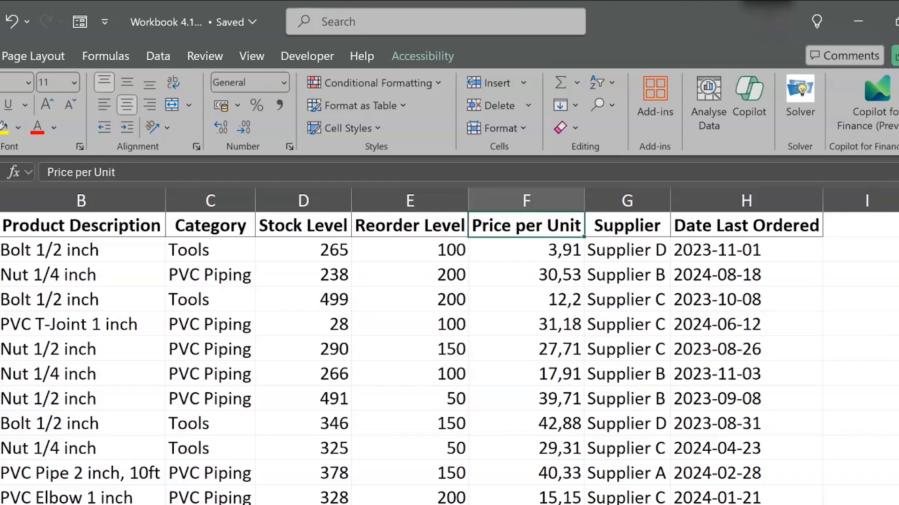
{"action": "key", "text": "Right"}
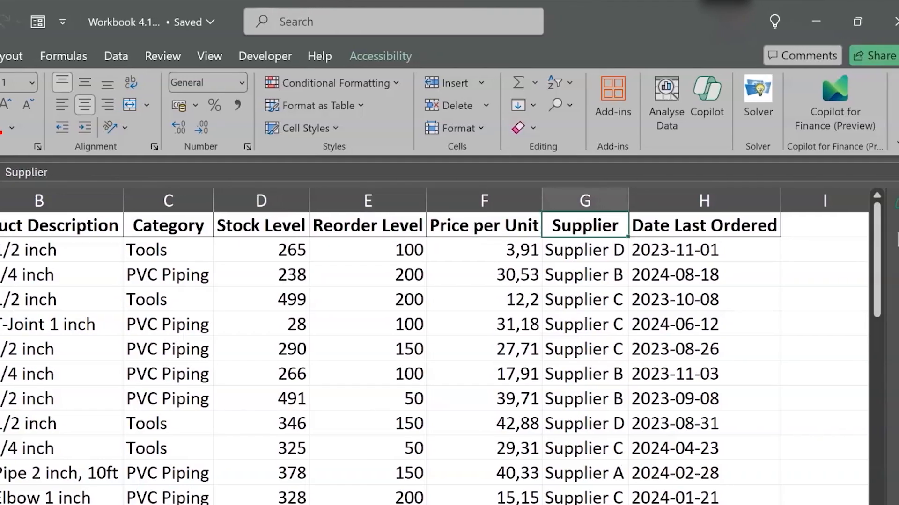
{"action": "key", "text": "Right"}
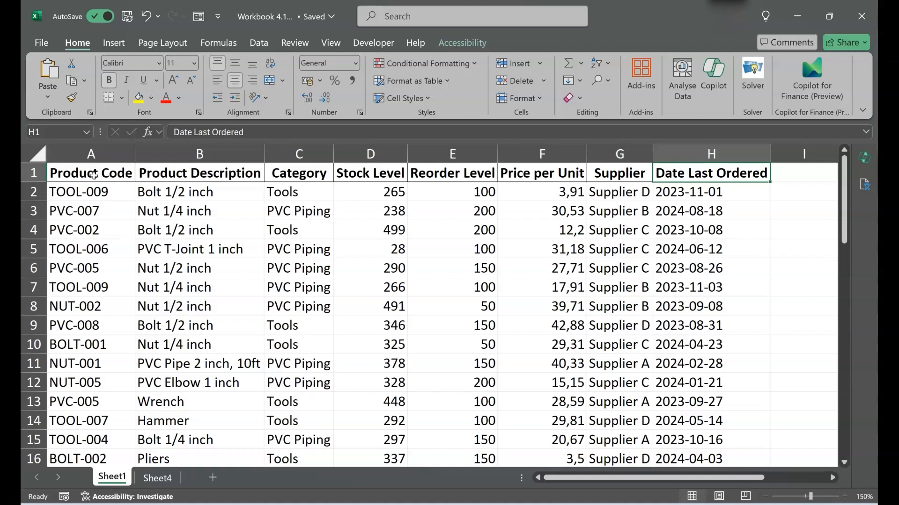
- Fill the product code, description and category from row 51 down into the first empty row, row 52
{"action": "left_click", "coordinate": [94, 175]}
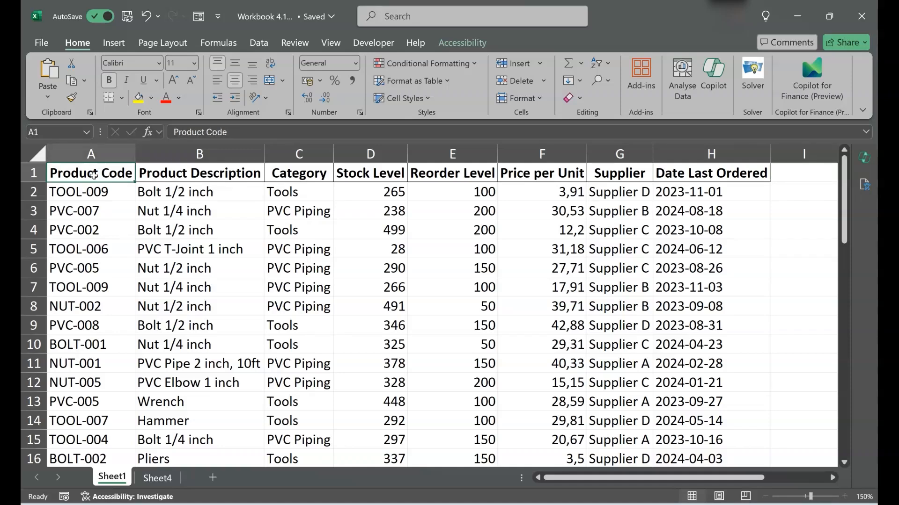
{"action": "key", "text": "ctrl+Down"}
{"action": "key", "text": "Down"}
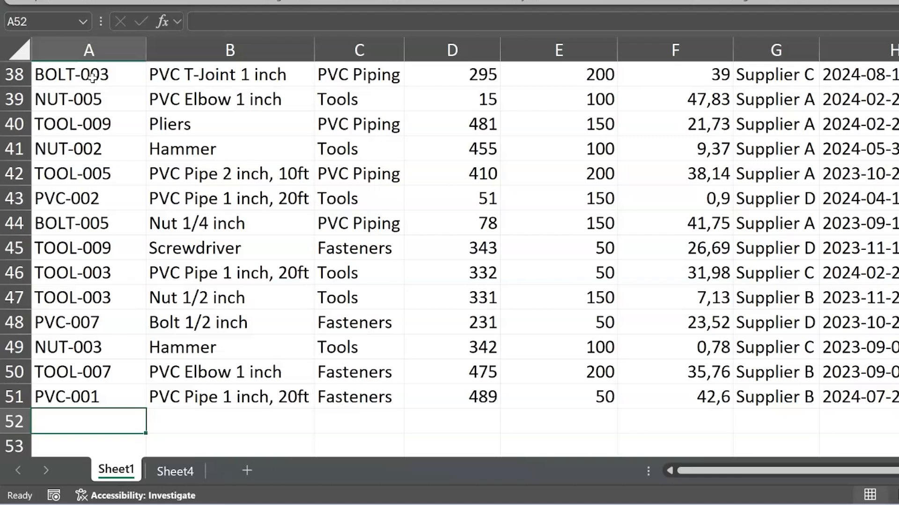
{"action": "key", "text": "Up"}
{"action": "key", "text": "Right"}
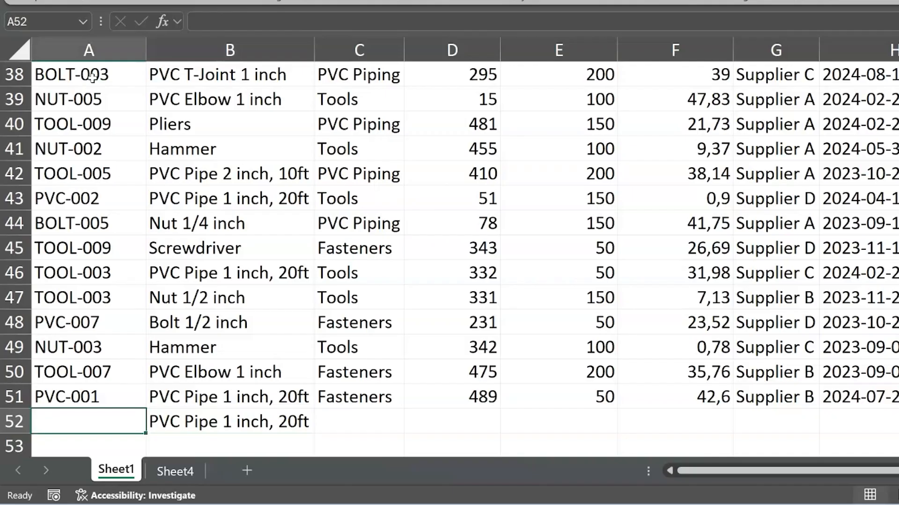
{"action": "key", "text": "ctrl+d"}
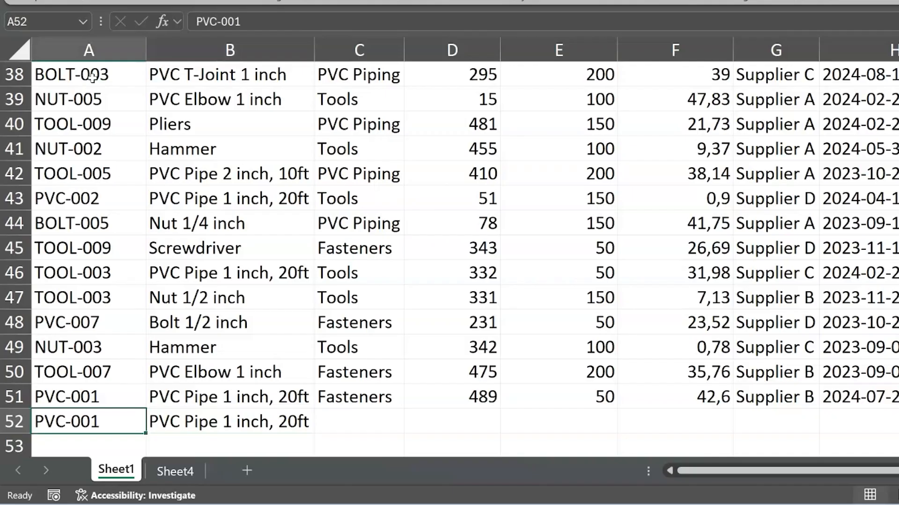
{"action": "key", "text": "Right"}
{"action": "key", "text": "Right"}
{"action": "key", "text": "ctrl+d"}
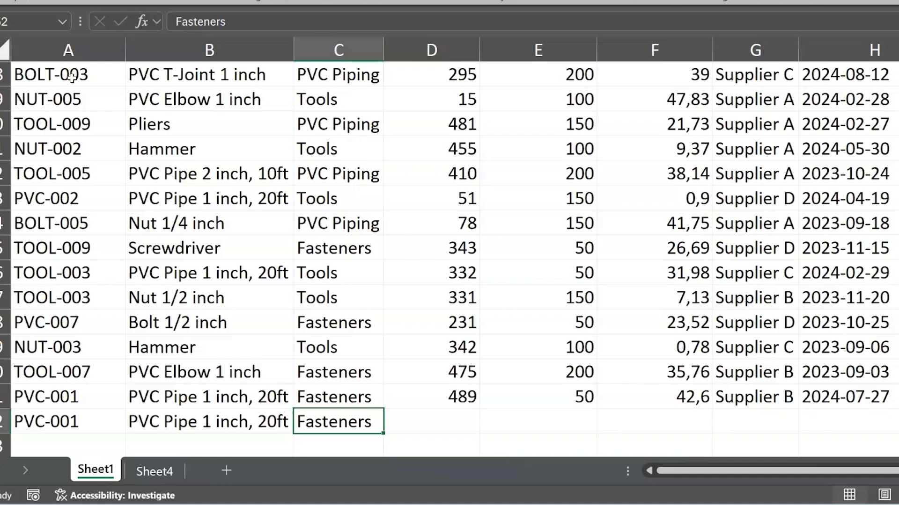
- Enter a stock level of 50 and a reorder level of 0 in row 52
{"action": "key", "text": "Right"}
{"action": "type", "text": "50"}
{"action": "key", "text": "Tab"}
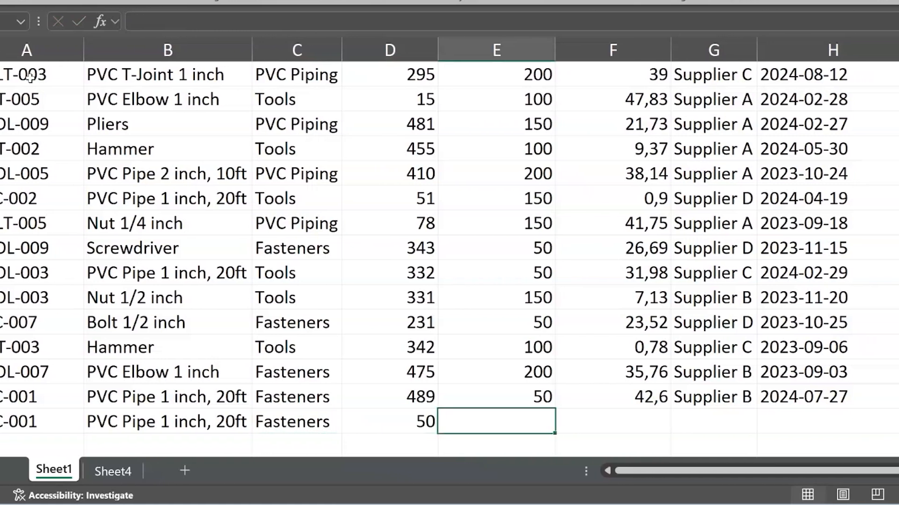
{"action": "type", "text": "0"}
{"action": "key", "text": "Tab"}
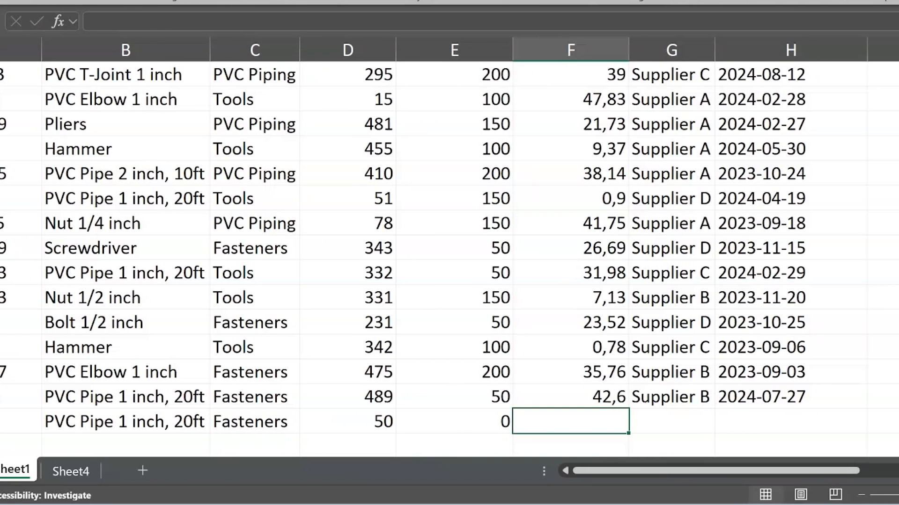
- Fill the price per unit, supplier and last ordered date from row 51 down into row 52
{"action": "key", "text": "ctrl+d"}
{"action": "key", "text": "Right"}
{"action": "key", "text": "ctrl+d"}
{"action": "key", "text": "Right"}
{"action": "key", "text": "ctrl+d"}
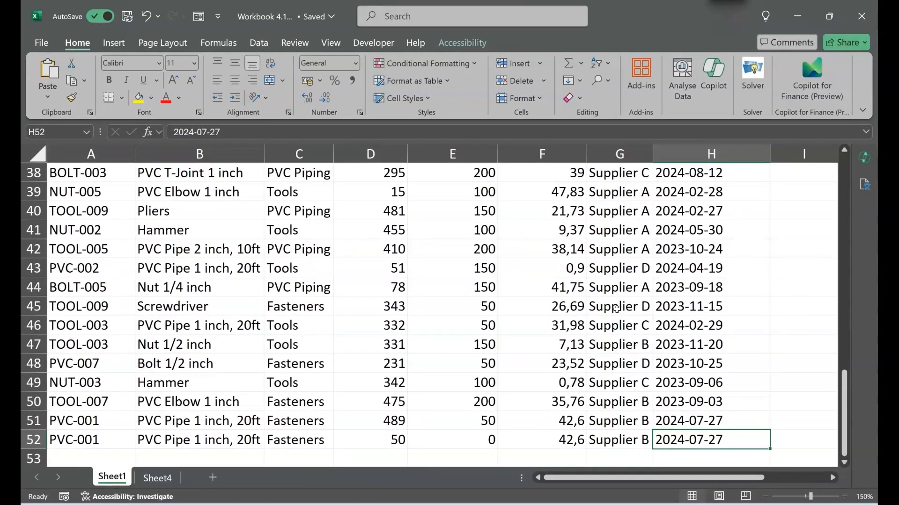
- Enter 1 in L1 and 2 in L2, in the empty area beside the inventory table
{"action": "key", "text": "Right"}
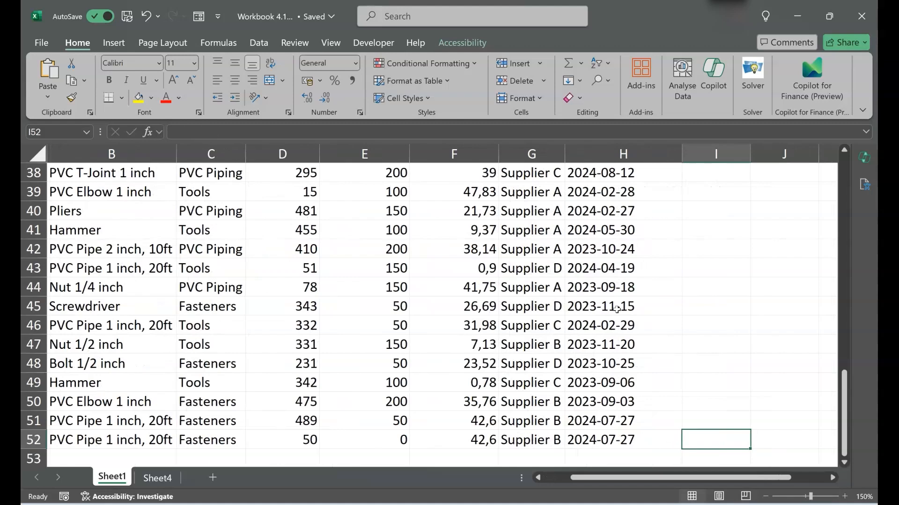
{"action": "key", "text": "ctrl+Up"}
{"action": "key", "text": "Right"}
{"action": "key", "text": "Right"}
{"action": "key", "text": "Right"}
{"action": "key", "text": "Right"}
{"action": "key", "text": "Right"}
{"action": "key", "text": "Right"}
{"action": "key", "text": "Right"}
{"action": "key", "text": "Right"}
{"action": "key", "text": "Right"}
{"action": "key", "text": "Right"}
{"action": "key", "text": "Left"}
{"action": "key", "text": "Left"}
{"action": "key", "text": "Left"}
{"action": "key", "text": "Left"}
{"action": "key", "text": "Left"}
{"action": "key", "text": "Left"}
{"action": "key", "text": "Left"}
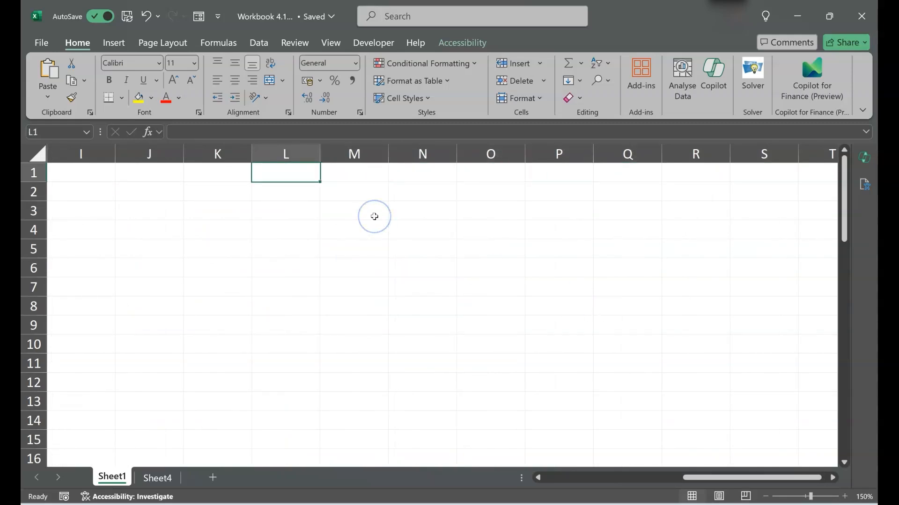
{"action": "type", "text": "1"}
{"action": "key", "text": "Return"}
{"action": "type", "text": "2"}
{"action": "key", "text": "Return"}
- Extend the number series in L1:L2 down column L with AutoFill
{"action": "key", "text": "Up"}
{"action": "key", "text": "Up"}
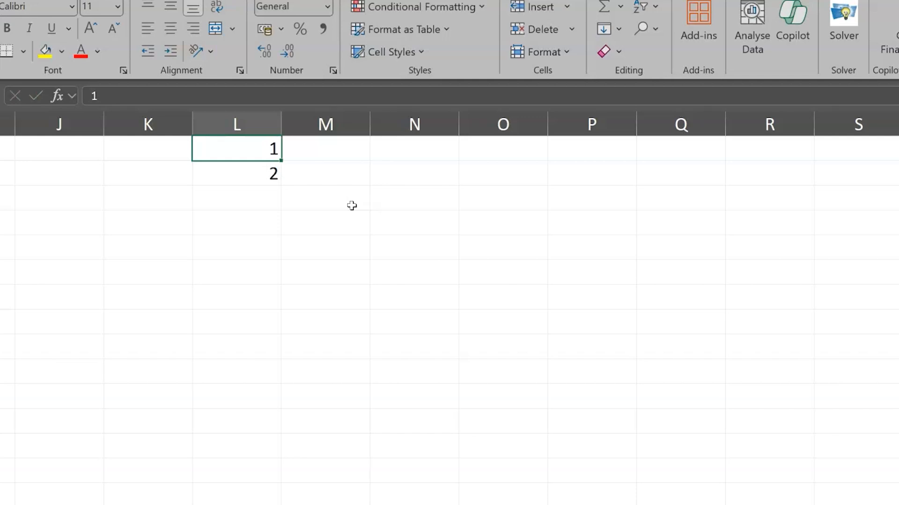
{"action": "key", "text": "shift+Down"}
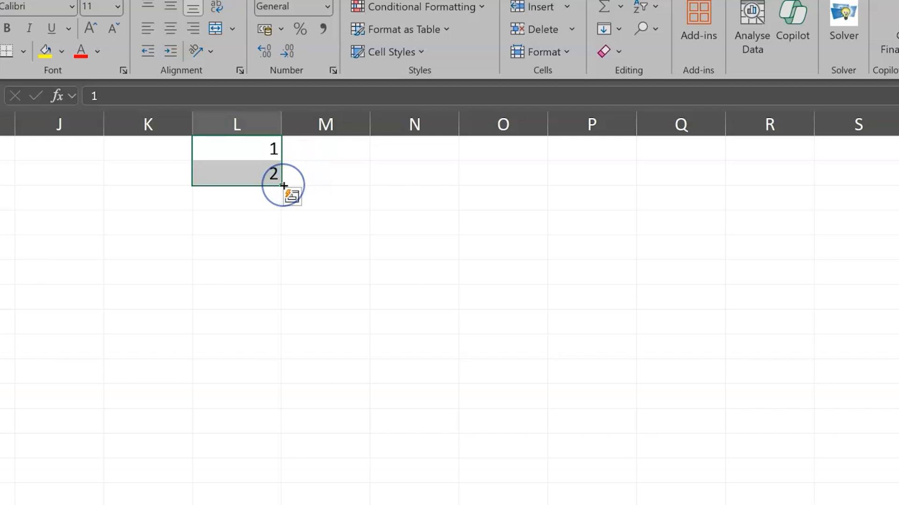
{"action": "left_click_drag", "start_coordinate": [283, 185], "coordinate": [279, 504]}
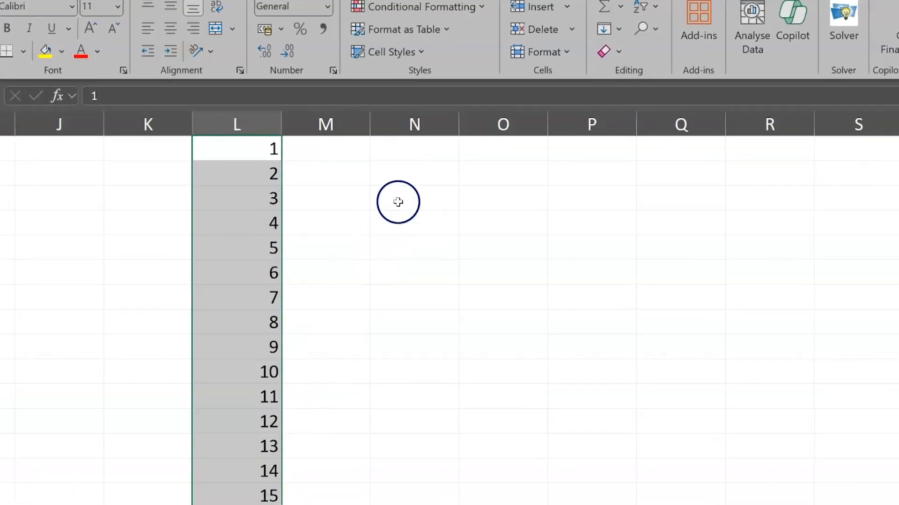
- Enter Monday in N2 and Tuesday in O2, and autofill the weekdays across to Sunday in T2
{"action": "scroll", "coordinate": [400, 194], "scroll_direction": "right", "scroll_amount": 3}
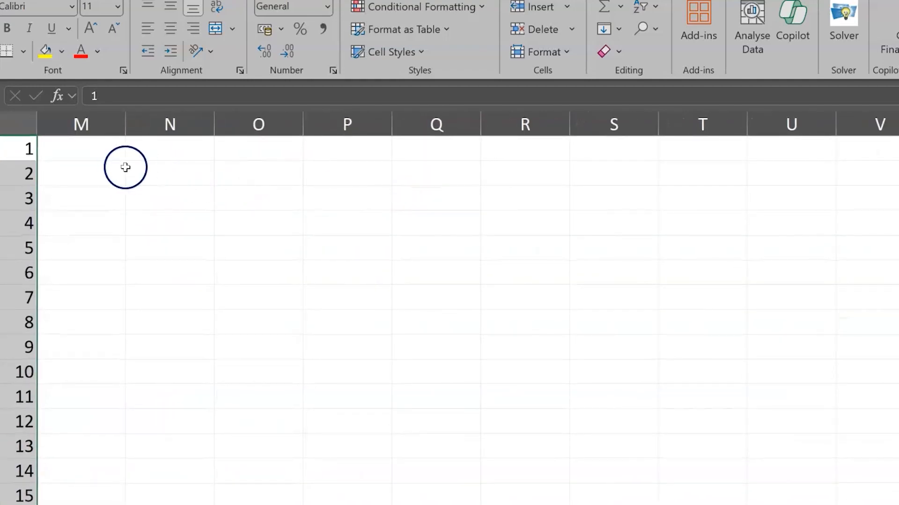
{"action": "left_click", "coordinate": [155, 173]}
{"action": "type", "text": "Monday"}
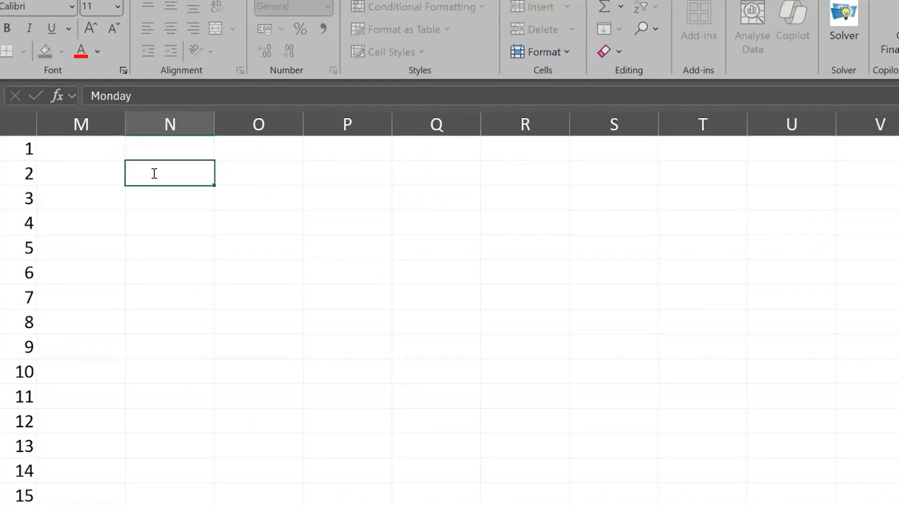
{"action": "key", "text": "Tab"}
{"action": "type", "text": "Tuesday"}
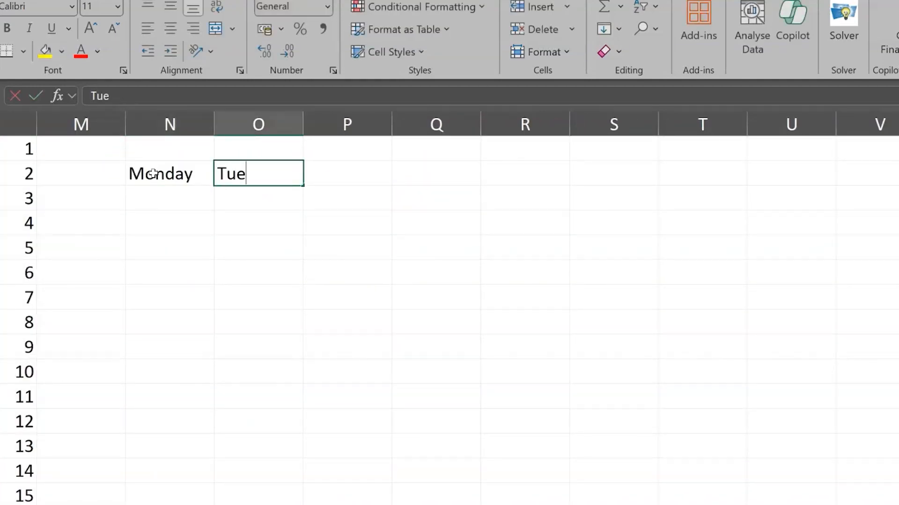
{"action": "key", "text": "Return"}
{"action": "left_click_drag", "start_coordinate": [187, 176], "coordinate": [241, 186]}
{"action": "left_click_drag", "start_coordinate": [302, 185], "coordinate": [740, 178]}
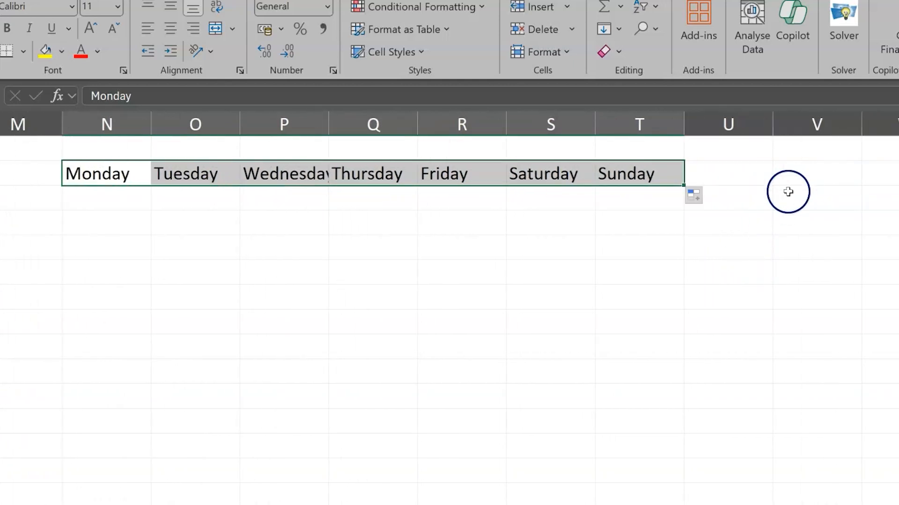
- Enter Q1 in V2 and Q2 in W2, and autofill the quarters across to Q4 in Y2
{"action": "scroll", "coordinate": [778, 222], "scroll_direction": "right", "scroll_amount": 4}
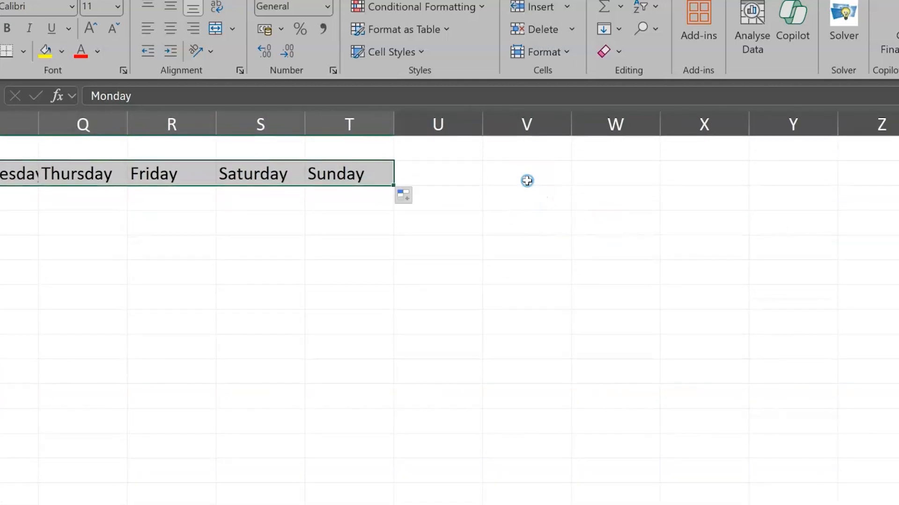
{"action": "left_click", "coordinate": [527, 180]}
{"action": "type", "text": "Q1"}
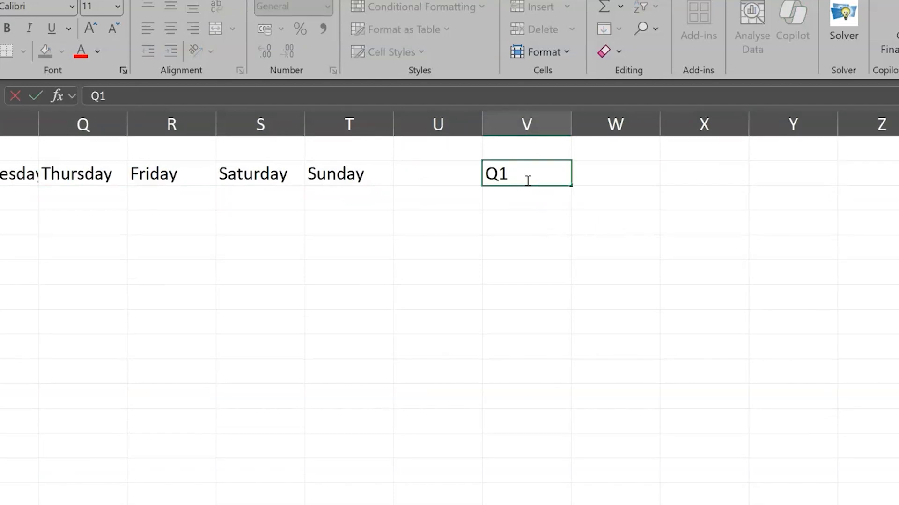
{"action": "key", "text": "Tab"}
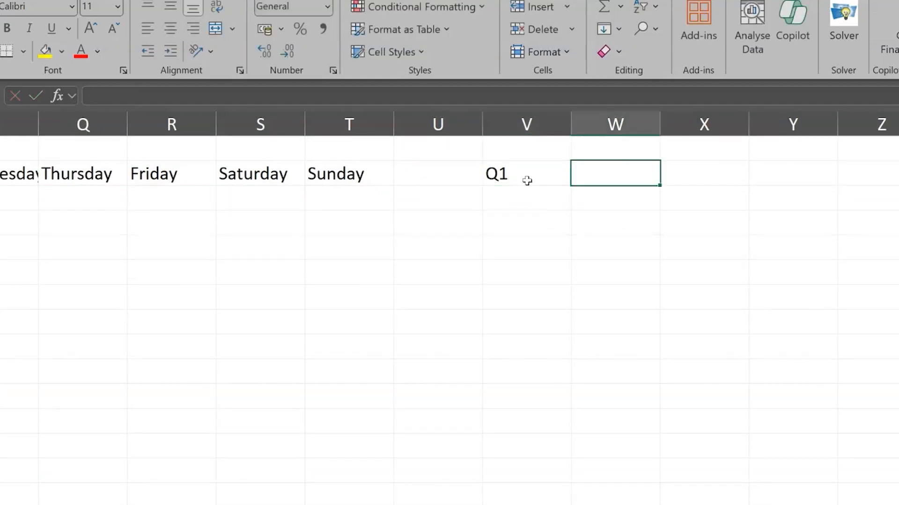
{"action": "type", "text": "Q2"}
{"action": "key", "text": "Tab"}
{"action": "left_click_drag", "start_coordinate": [527, 180], "coordinate": [588, 165]}
{"action": "left_click_drag", "start_coordinate": [637, 185], "coordinate": [792, 182]}
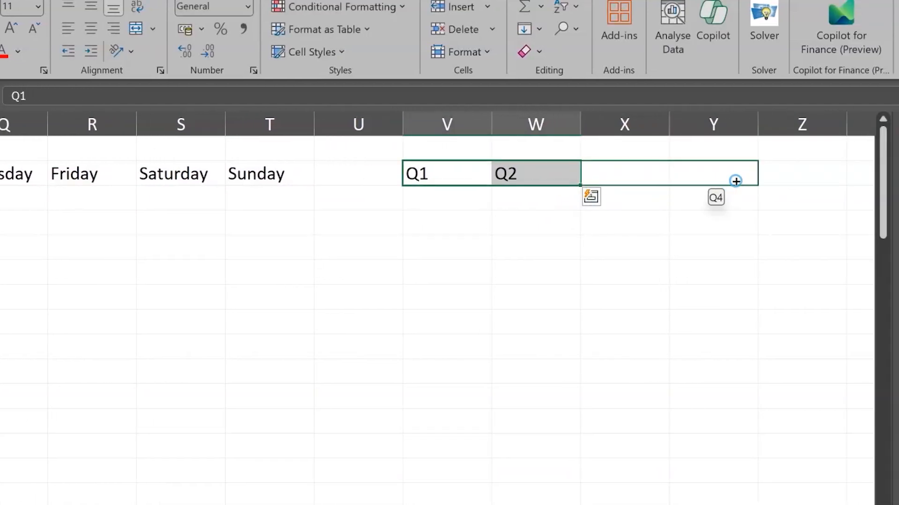
{"action": "left_click_drag", "start_coordinate": [735, 181], "coordinate": [736, 179]}
{"action": "left_click", "coordinate": [440, 203]}
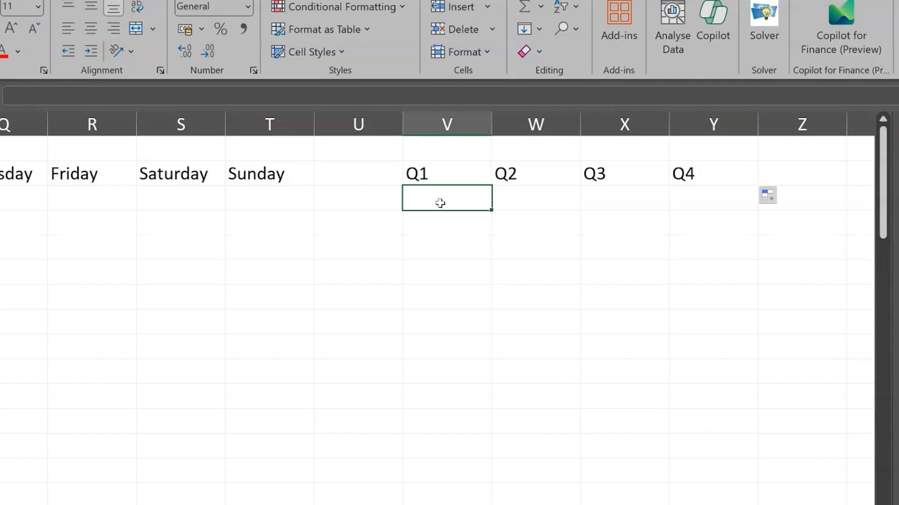
- Enter June in AA2 and autofill the months down the column to July in AA15
{"action": "scroll", "coordinate": [440, 203], "scroll_direction": "right", "scroll_amount": 3}
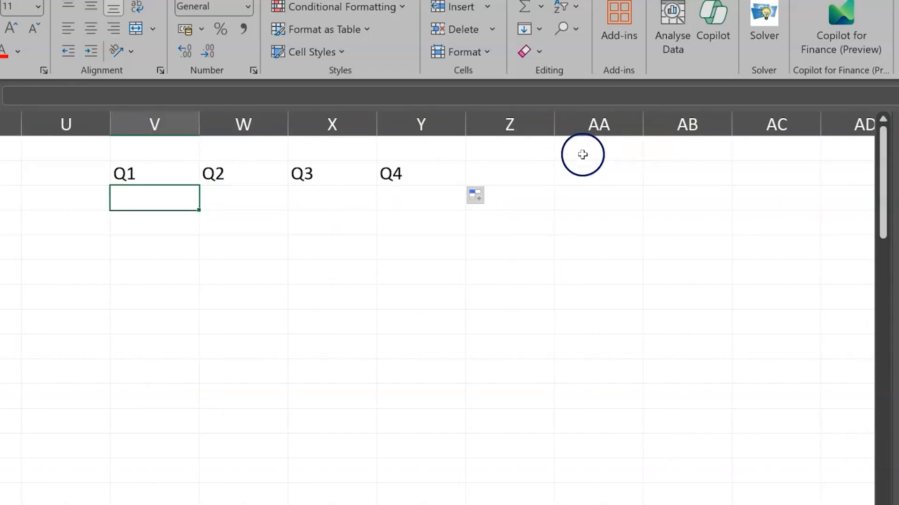
{"action": "left_click", "coordinate": [587, 166]}
{"action": "type", "text": "J"}
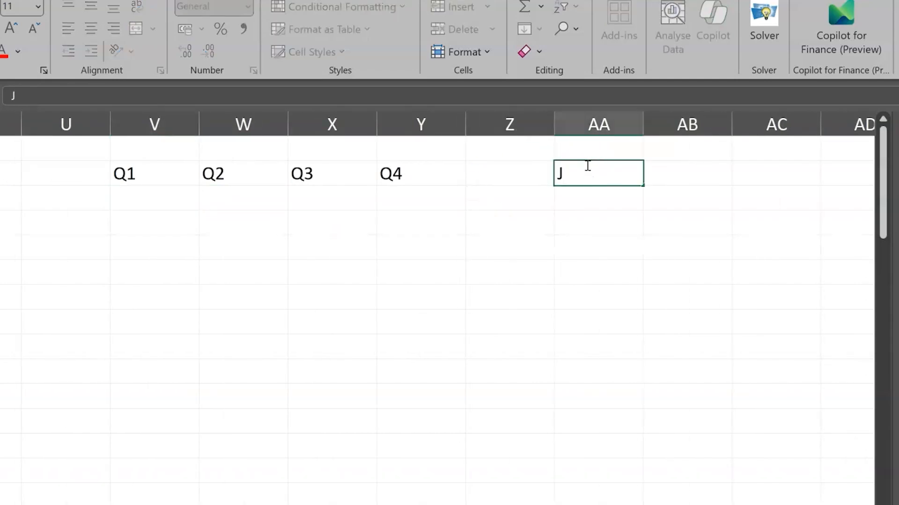
{"action": "type", "text": "une"}
{"action": "key", "text": "Return"}
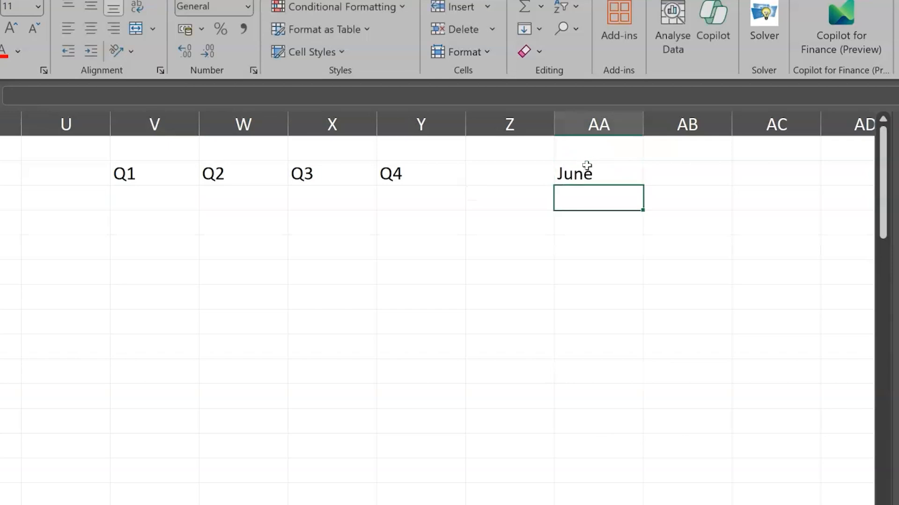
{"action": "left_click", "coordinate": [586, 166]}
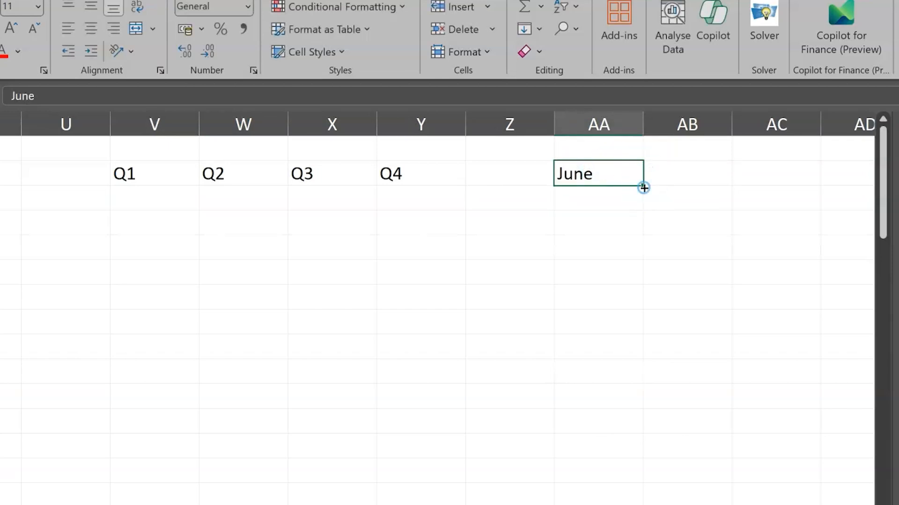
{"action": "left_click_drag", "start_coordinate": [643, 187], "coordinate": [603, 498]}
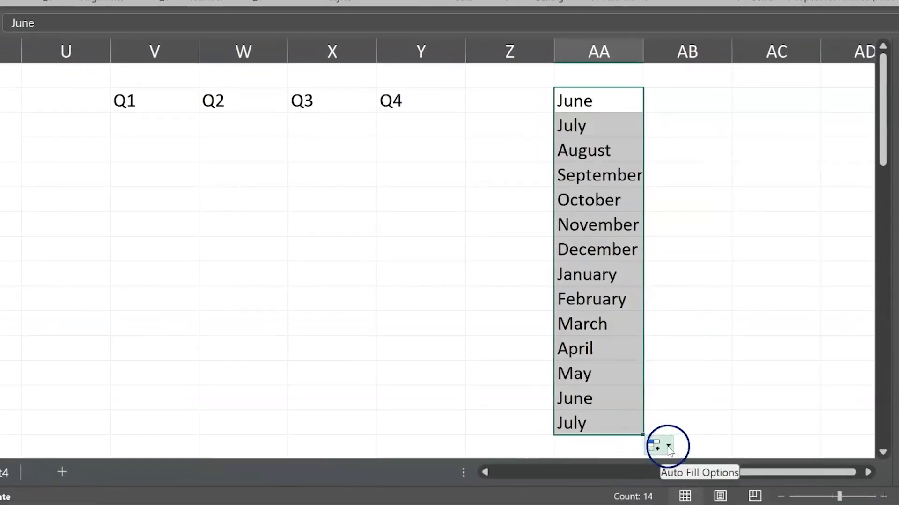
- Change the month fill in column AA to Copy Cells so that every cell repeats June
{"action": "left_click", "coordinate": [667, 446]}
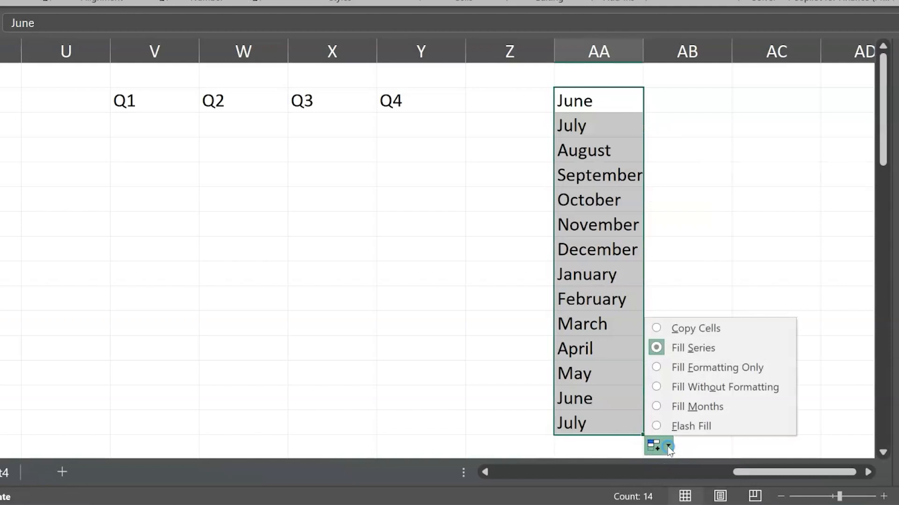
{"action": "left_click", "coordinate": [674, 328]}
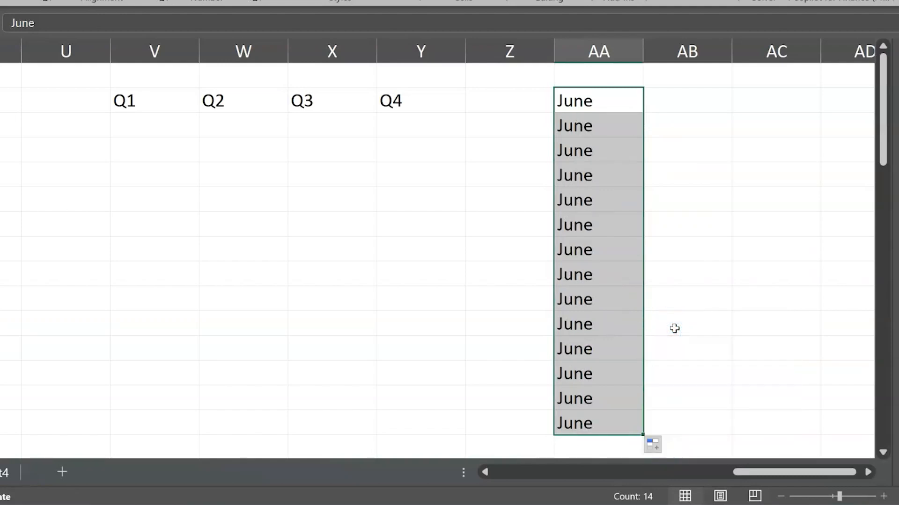
{"action": "left_click", "coordinate": [602, 99]}
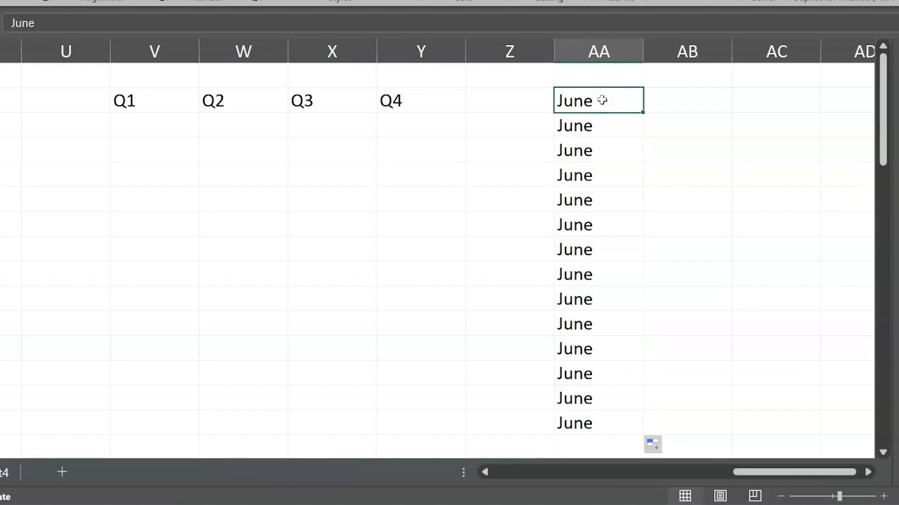
- Insert two blank columns between the Product Code and Product Description columns on Sheet1
{"action": "scroll", "coordinate": [627, 192], "scroll_direction": "left", "scroll_amount": 8}
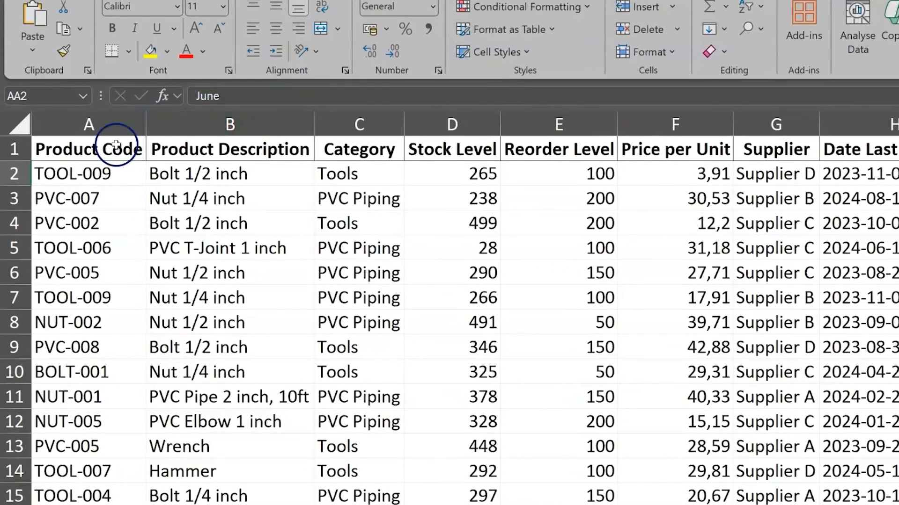
{"action": "left_click", "coordinate": [111, 172]}
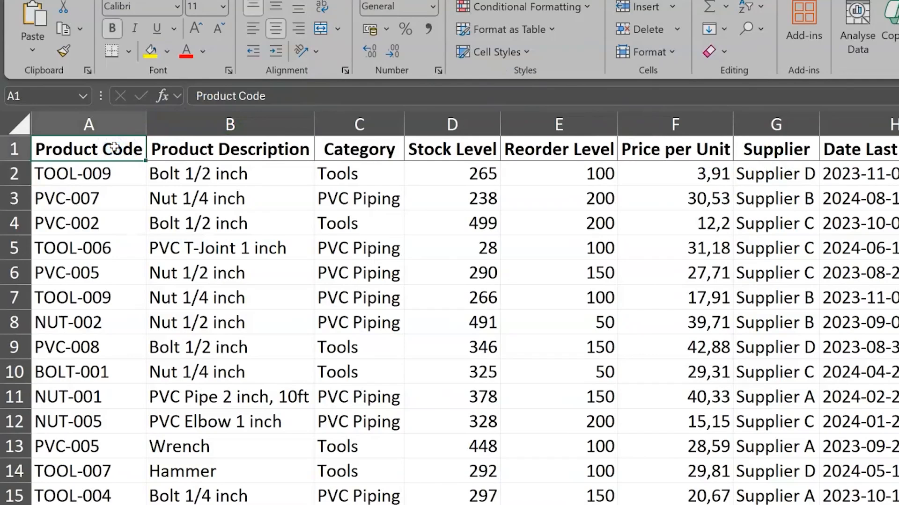
{"action": "left_click", "coordinate": [213, 115]}
{"action": "left_click_drag", "start_coordinate": [214, 115], "coordinate": [322, 124]}
{"action": "right_click", "coordinate": [279, 122]}
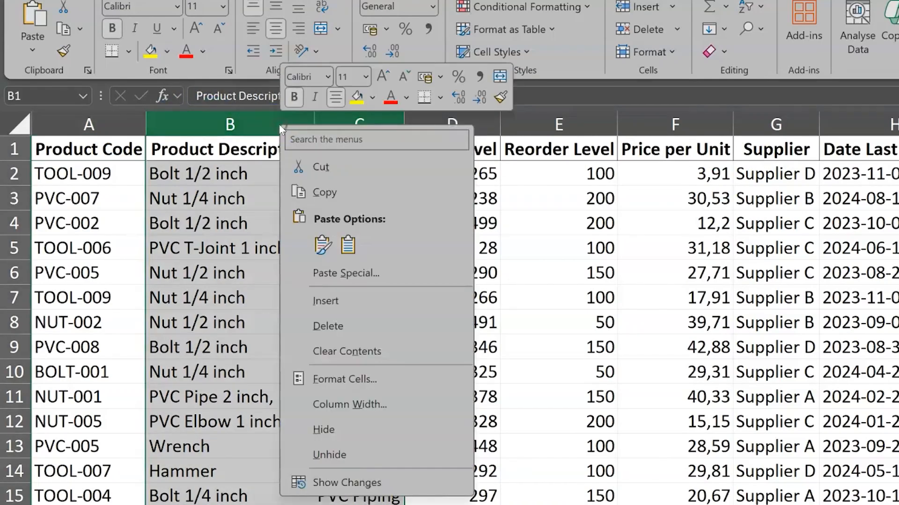
{"action": "left_click", "coordinate": [358, 301]}
{"action": "key", "text": "ctrl+Home"}
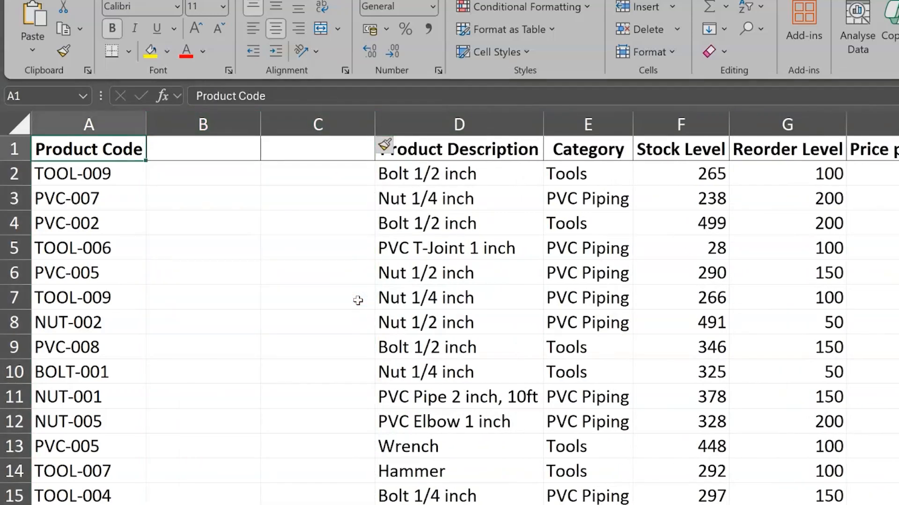
- Enter the headers Product Name in B1 and Product ID in C1
{"action": "key", "text": "Right"}
{"action": "type", "text": "Product Name"}
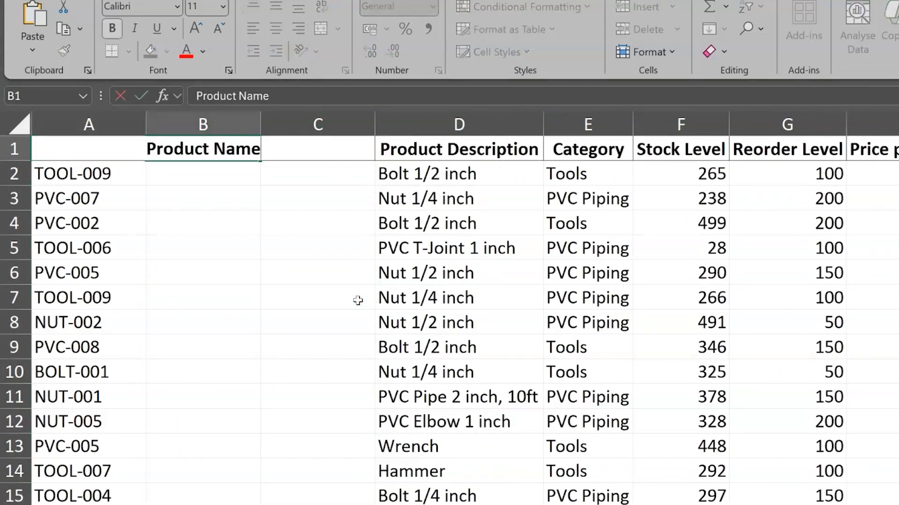
{"action": "key", "text": "Tab"}
{"action": "type", "text": "Product ID"}
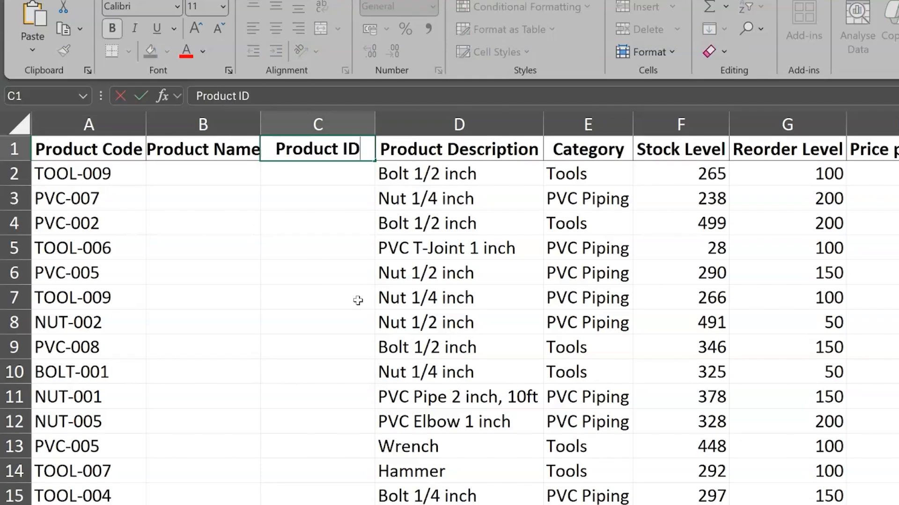
{"action": "key", "text": "Return"}
{"action": "key", "text": "Left"}
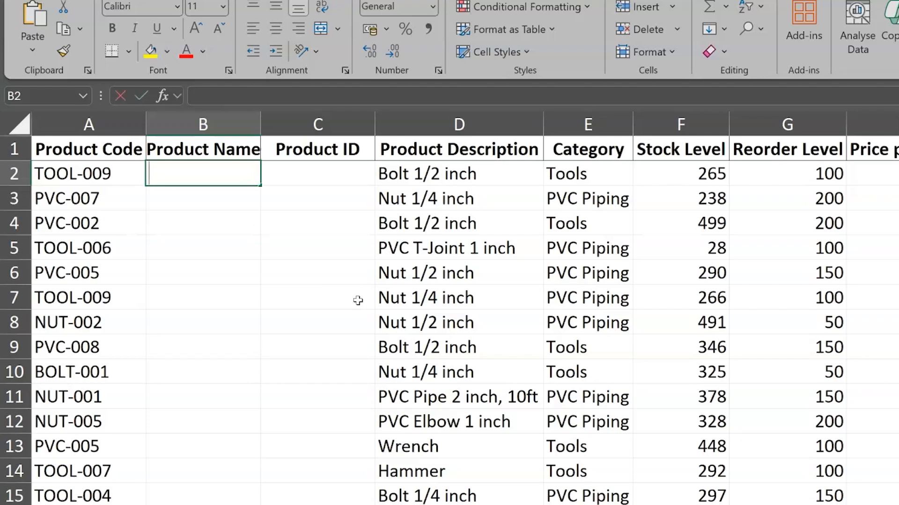
- Enter sample values Tool and '009 in row 2, and PVC and '007 in row 3, under Product Name and Product ID
{"action": "type", "text": "Tool"}
{"action": "key", "text": "Tab"}
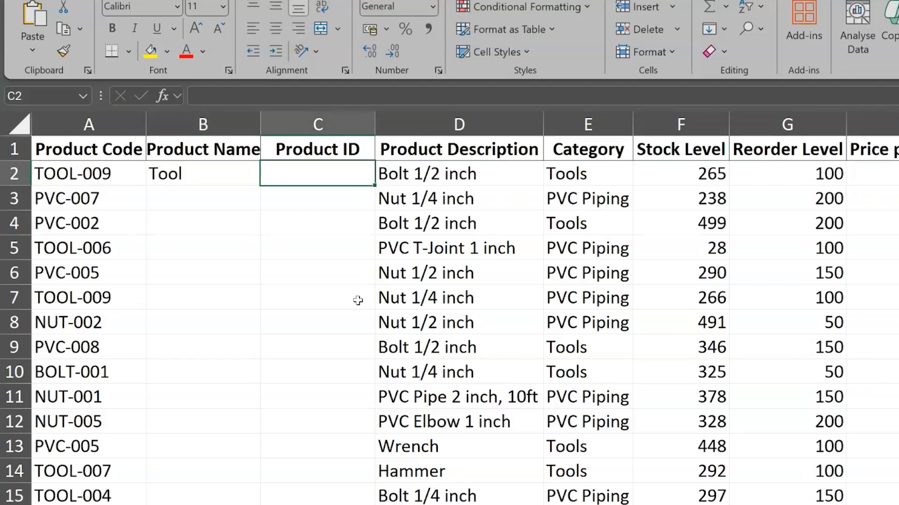
{"action": "type", "text": "'009"}
{"action": "key", "text": "Left"}
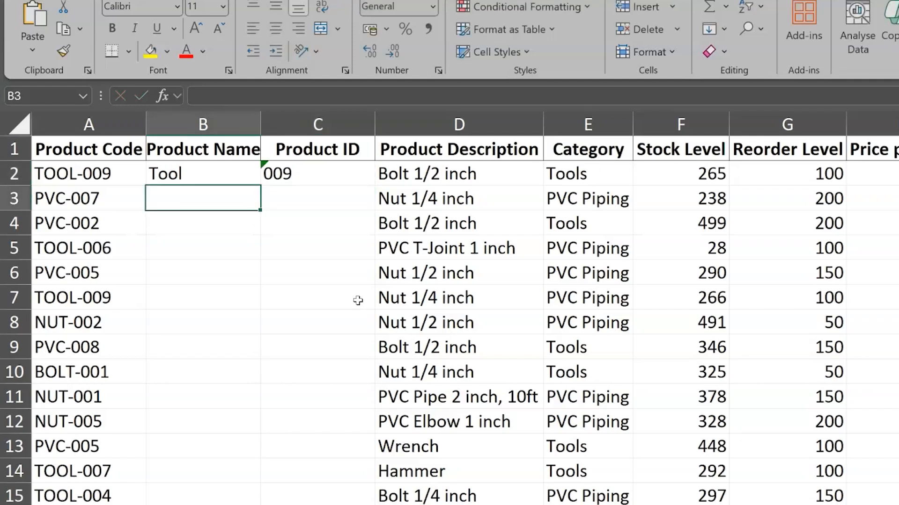
{"action": "type", "text": "PVC"}
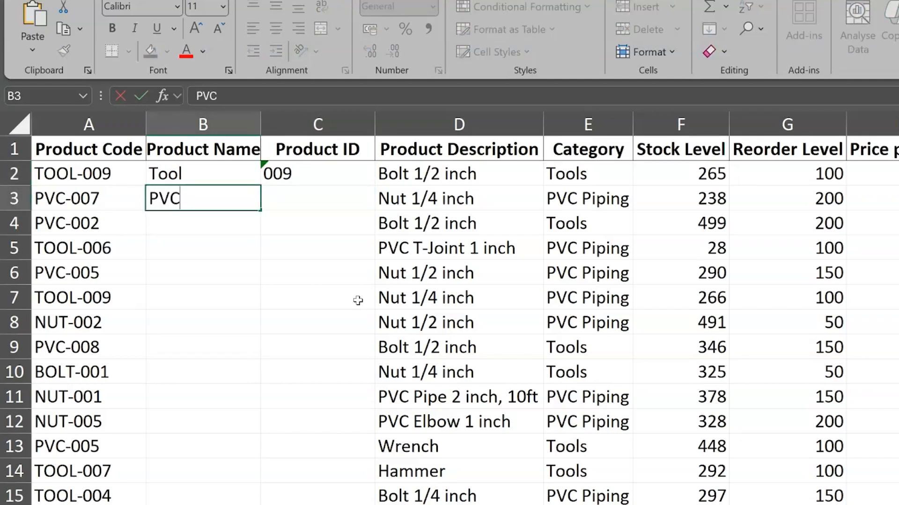
{"action": "key", "text": "Tab"}
{"action": "type", "text": "'007"}
{"action": "key", "text": "Return"}
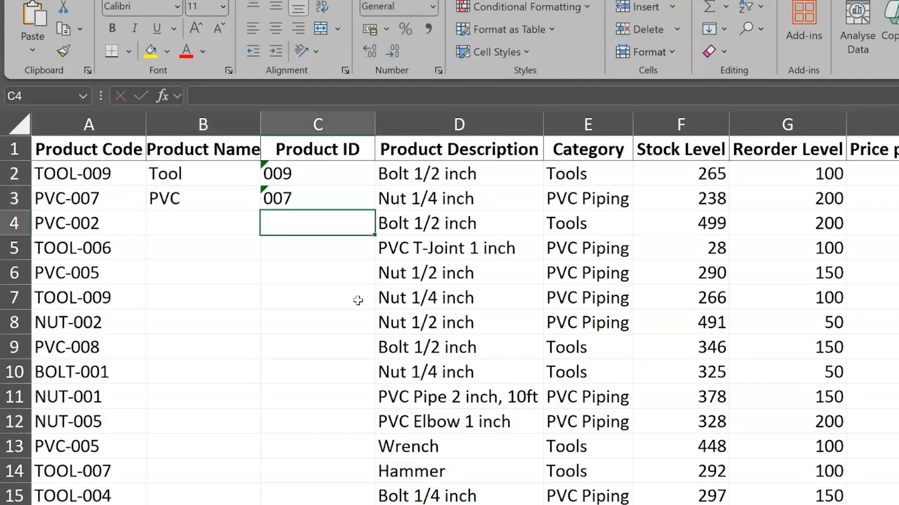
- Flash Fill the rest of the Product Name column from B4 and the Product ID column from C4
{"action": "key", "text": "Left"}
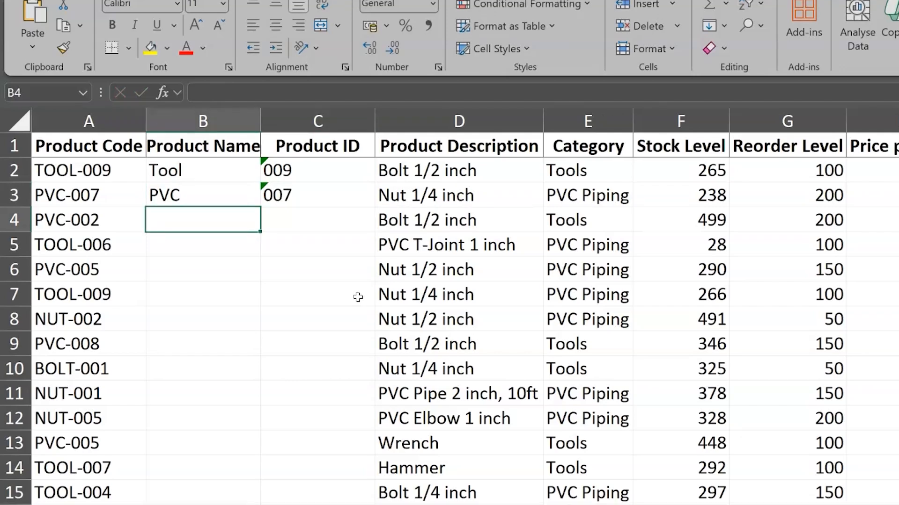
{"action": "key", "text": "ctrl+e"}
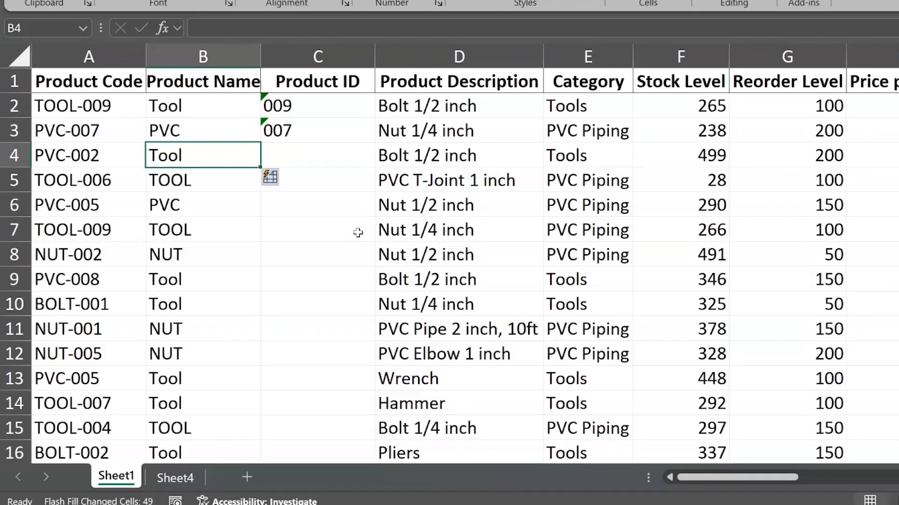
{"action": "key", "text": "Right"}
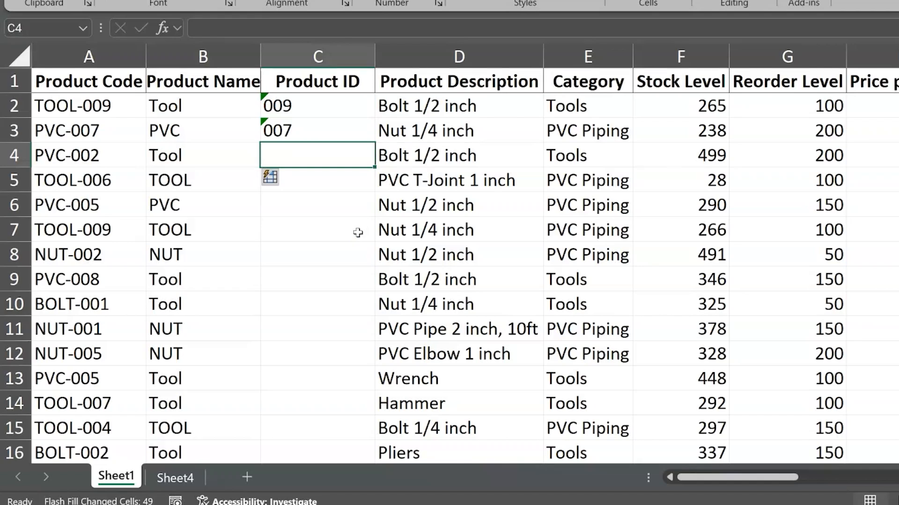
{"action": "key", "text": "ctrl+e"}
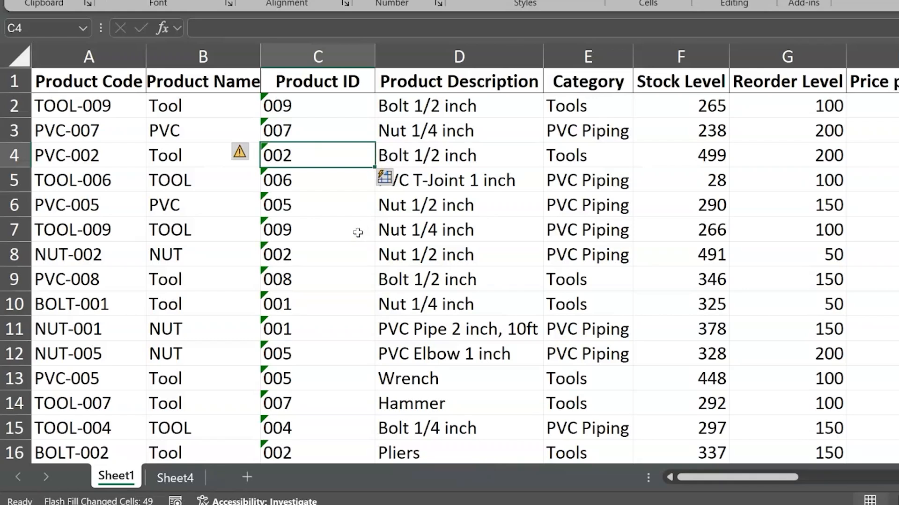
{"action": "left_click", "coordinate": [358, 232]}
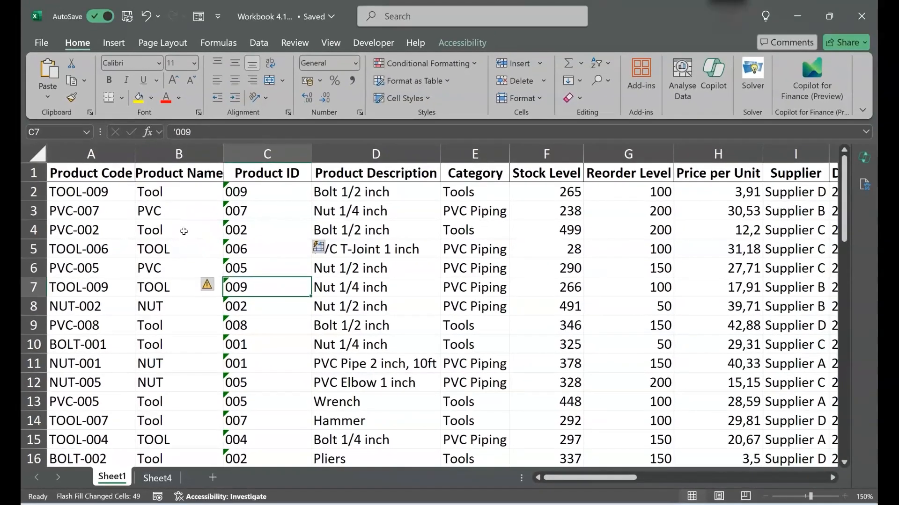
- Switch to Sheet4 and select the whole data table from A1 to its last cell
{"action": "scroll", "coordinate": [183, 231], "scroll_direction": "right", "scroll_amount": 3}
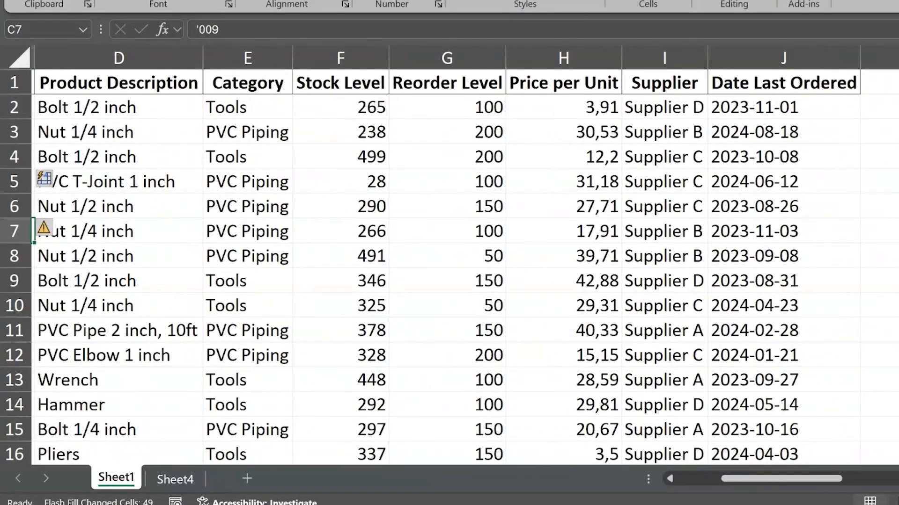
{"action": "left_click", "coordinate": [175, 478]}
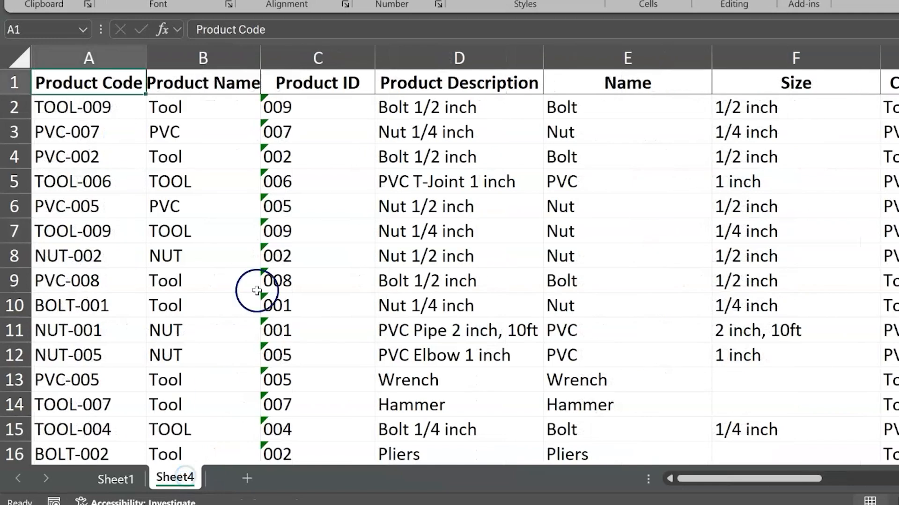
{"action": "left_click", "coordinate": [116, 82]}
{"action": "key", "text": "ctrl+shift+End"}
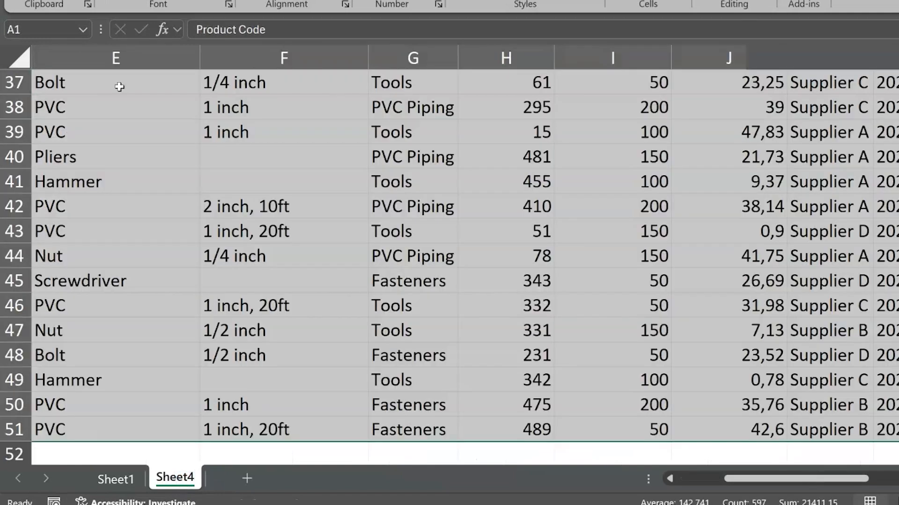
{"action": "scroll", "coordinate": [617, 192], "scroll_direction": "up", "scroll_amount": 12}
{"action": "scroll", "coordinate": [617, 192], "scroll_direction": "left", "scroll_amount": 2}
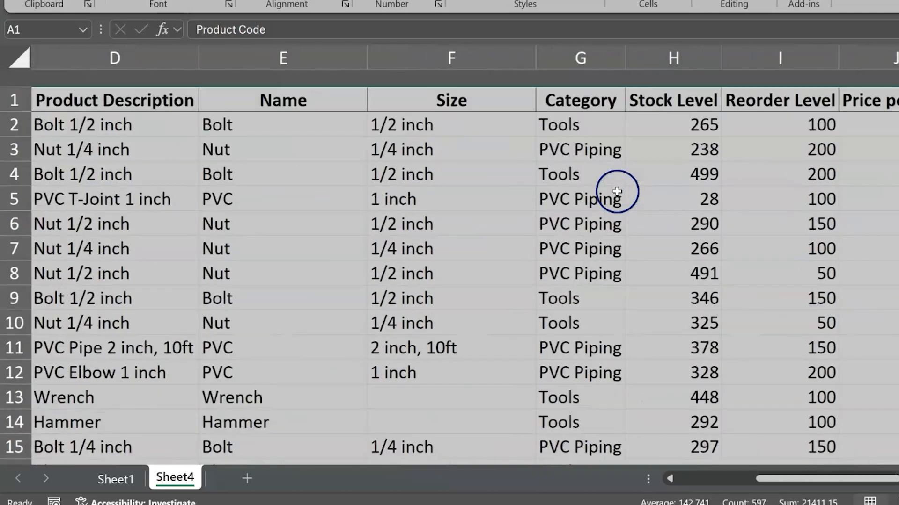
- Examine the Name and Size columns in E and F, including the empty Size cell F14
{"action": "left_click", "coordinate": [346, 57]}
{"action": "left_click", "coordinate": [486, 57], "text": "shift"}
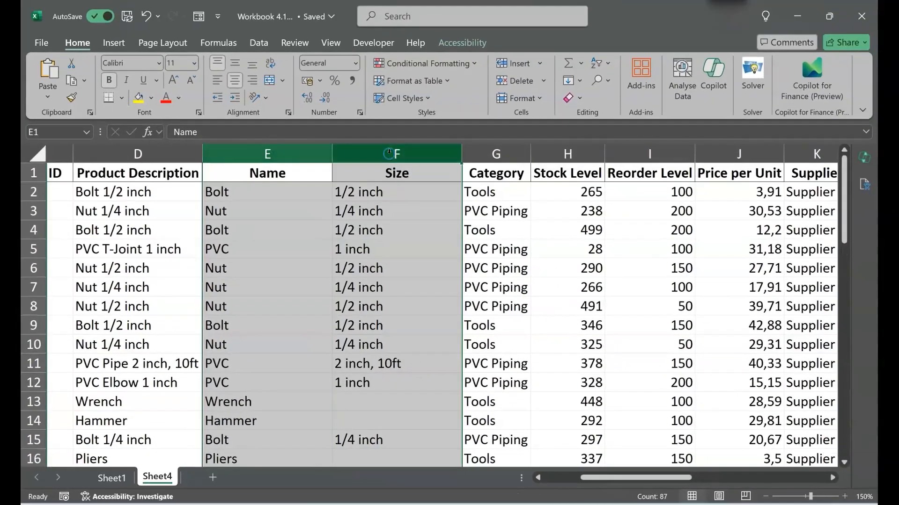
{"action": "scroll", "coordinate": [796, 206], "scroll_direction": "right", "scroll_amount": 2}
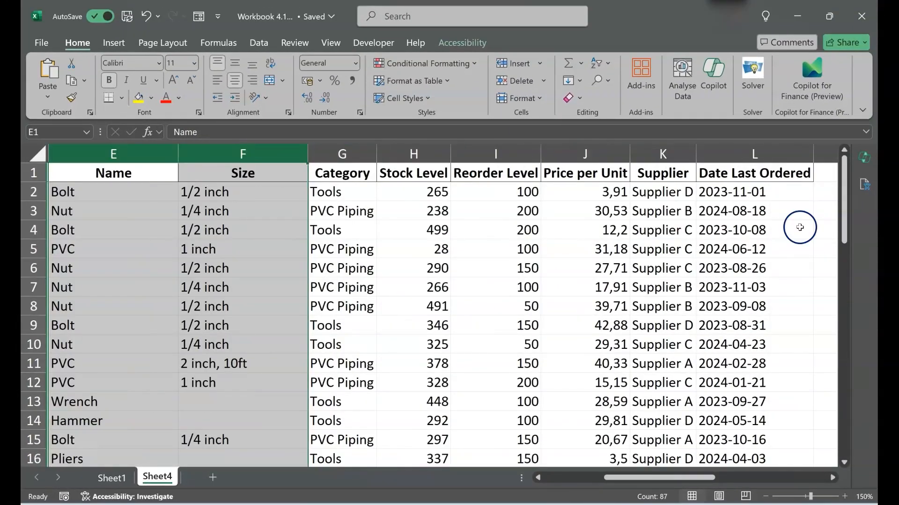
{"action": "left_click", "coordinate": [209, 419]}
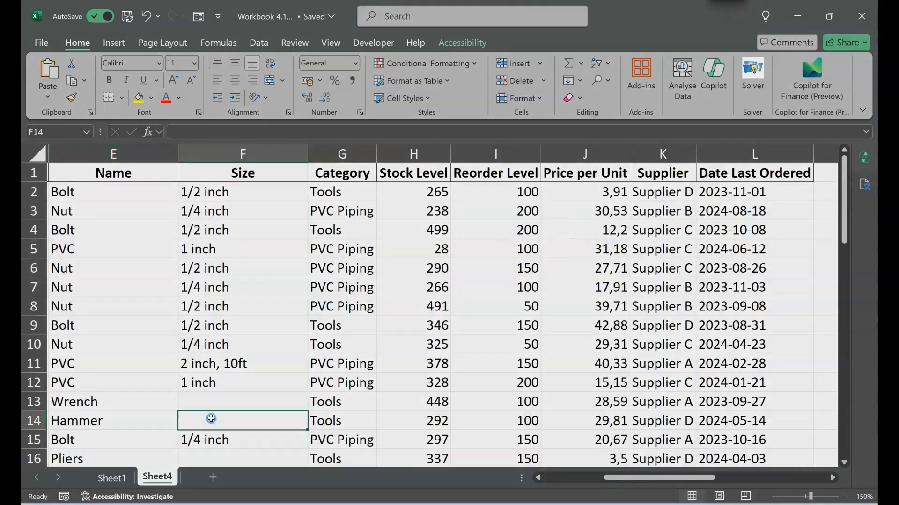
- Open Copilot and ask it to "Fill all the empty cells in column F with N/A"
{"action": "left_click", "coordinate": [864, 158]}
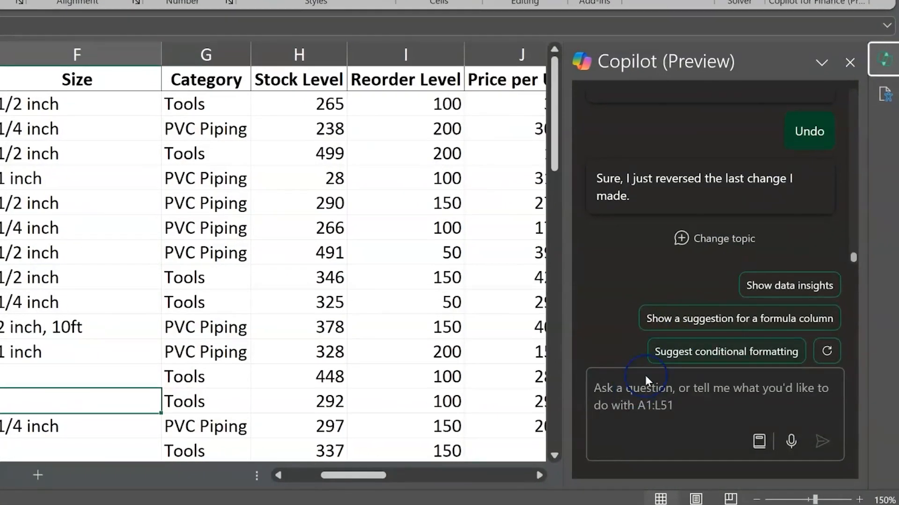
{"action": "left_click", "coordinate": [658, 403]}
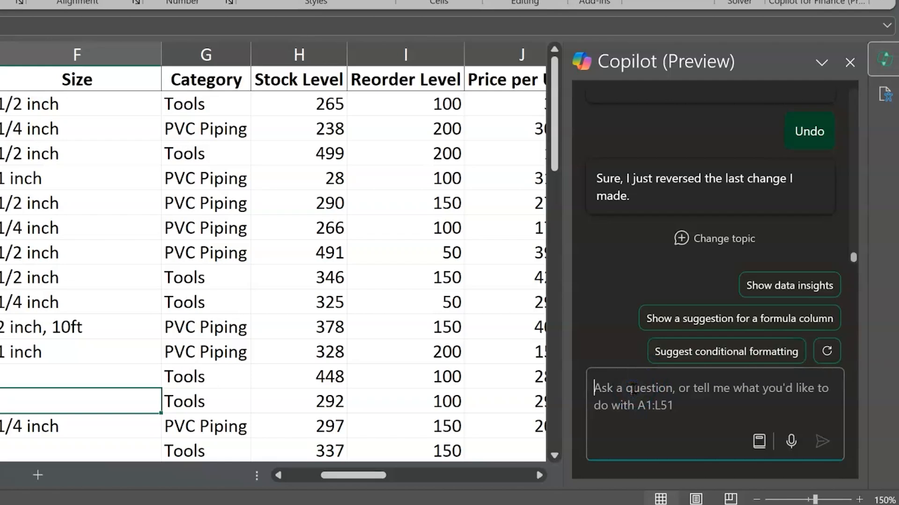
{"action": "type", "text": "Fill"}
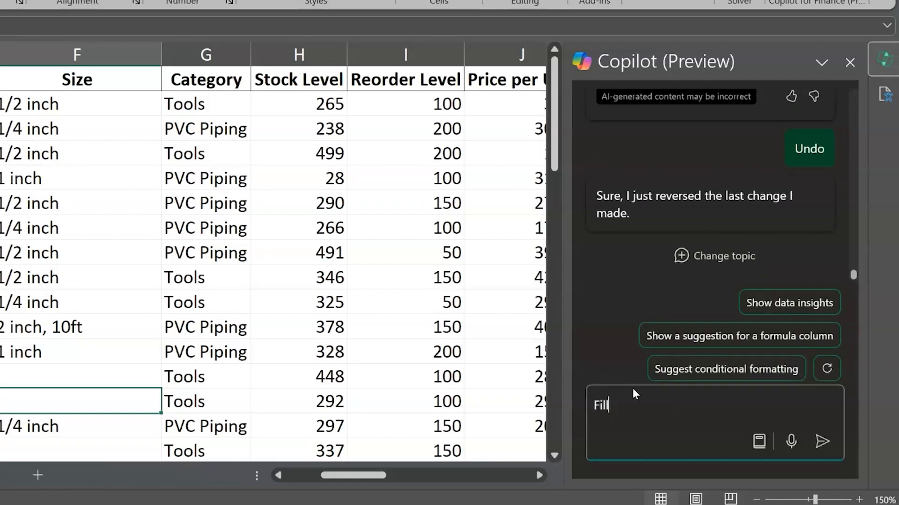
{"action": "type", "text": " all the empty cell in"}
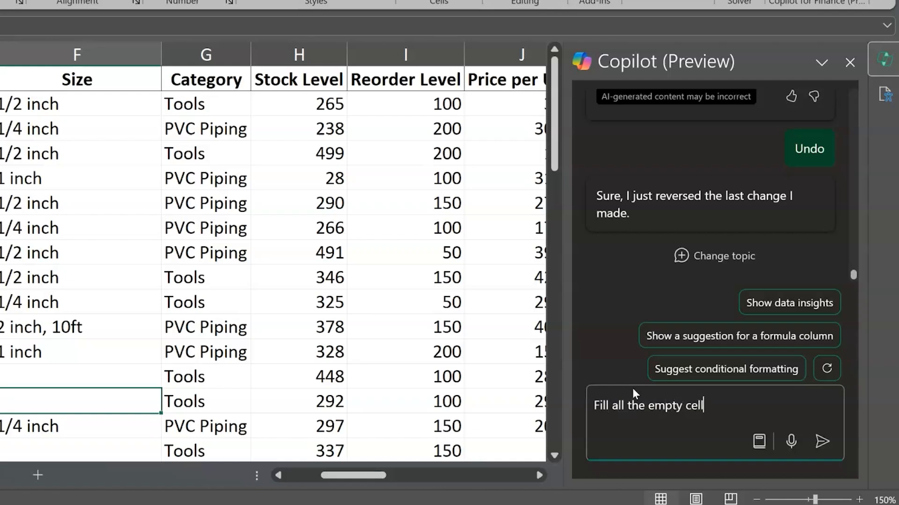
{"action": "key", "text": "BackSpace"}
{"action": "key", "text": "BackSpace"}
{"action": "key", "text": "BackSpace"}
{"action": "key", "text": "BackSpace"}
{"action": "type", "text": "s in column F with N"}
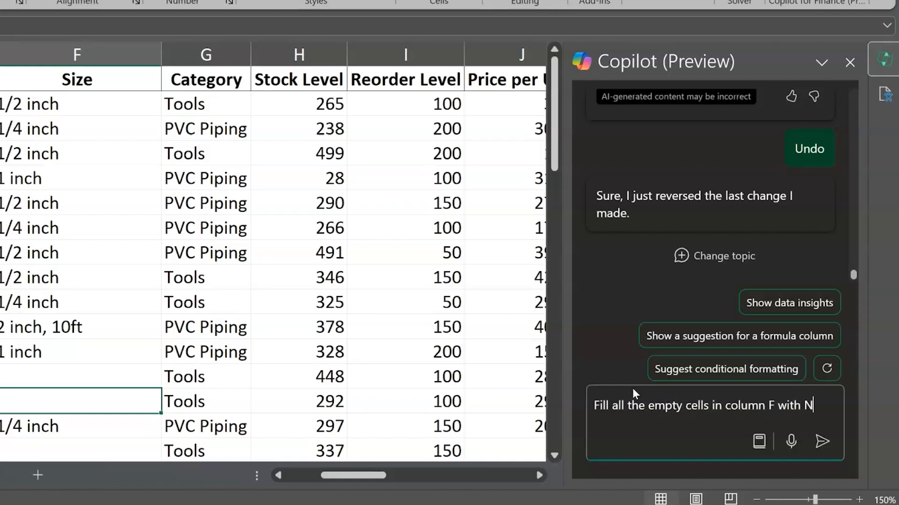
{"action": "type", "text": "/A"}
{"action": "key", "text": "BackSpace"}
{"action": "type", "text": "/A"}
{"action": "key", "text": "Return"}
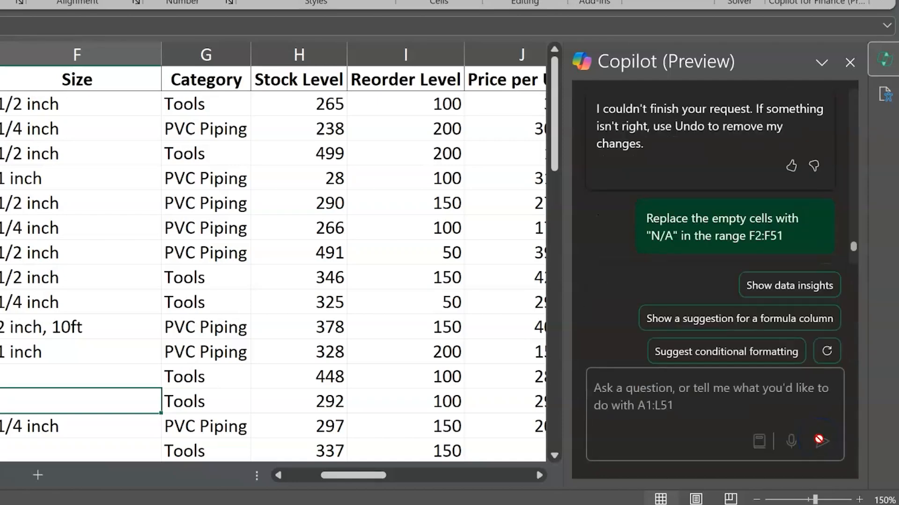
- Apply Copilot's replacement of the empty cells in F2:F51 with "N/A" and check cell F14
{"action": "left_click", "coordinate": [643, 167]}
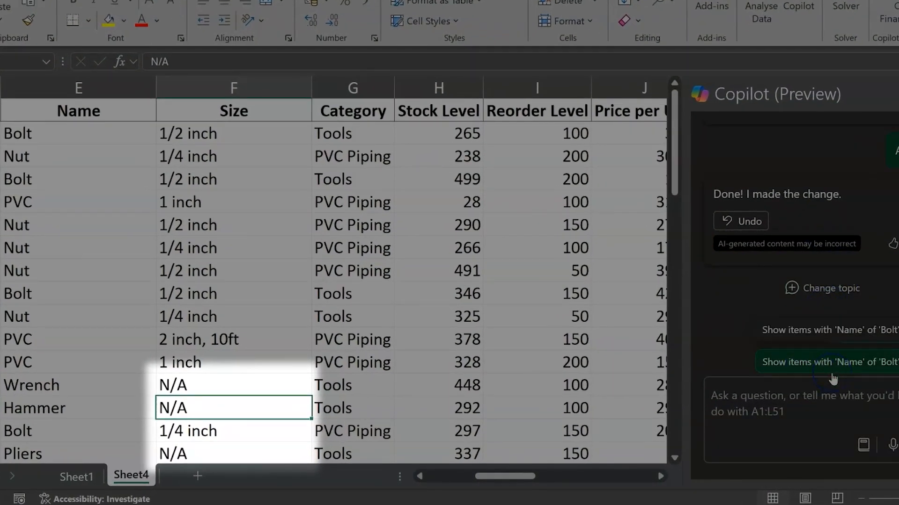
{"action": "left_click", "coordinate": [256, 403]}
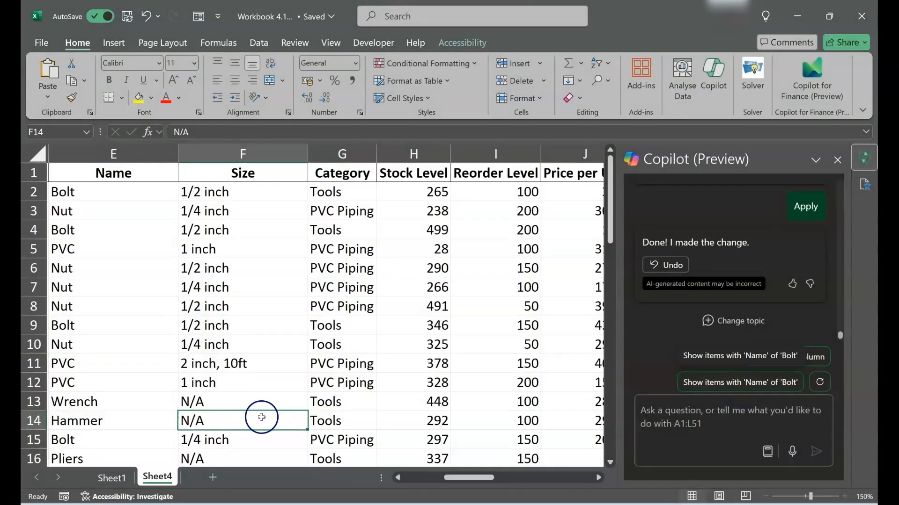